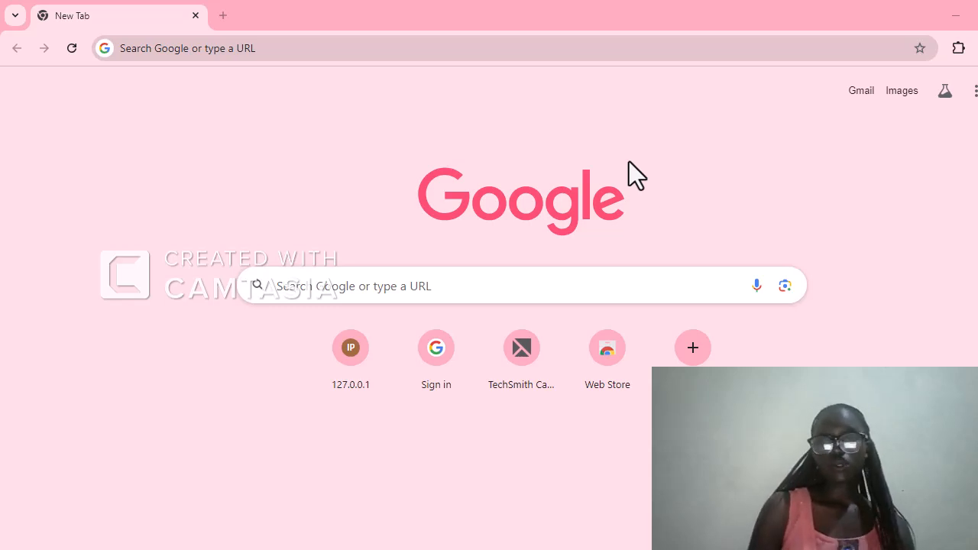
Open Google Drive from the Google apps and display the account's storage overview.
click(974, 93)
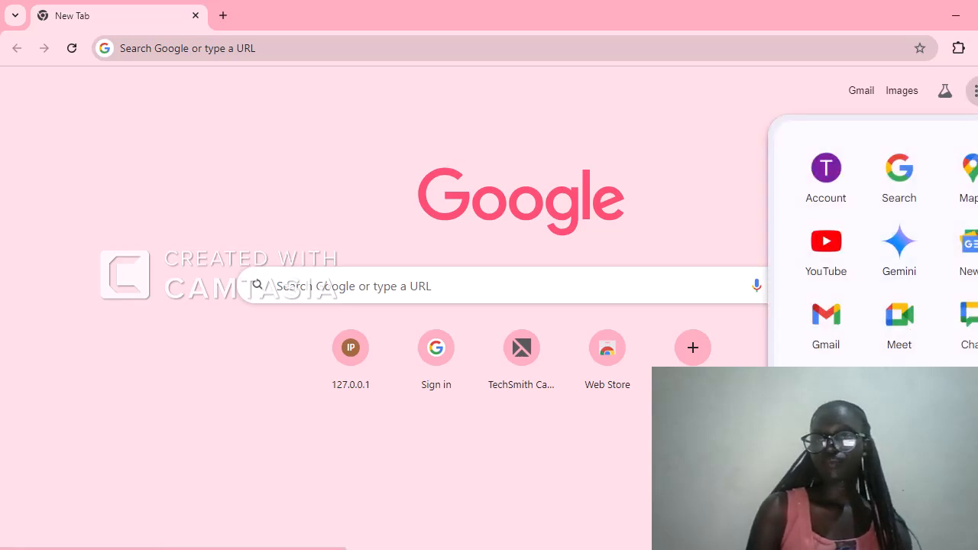
click(898, 389)
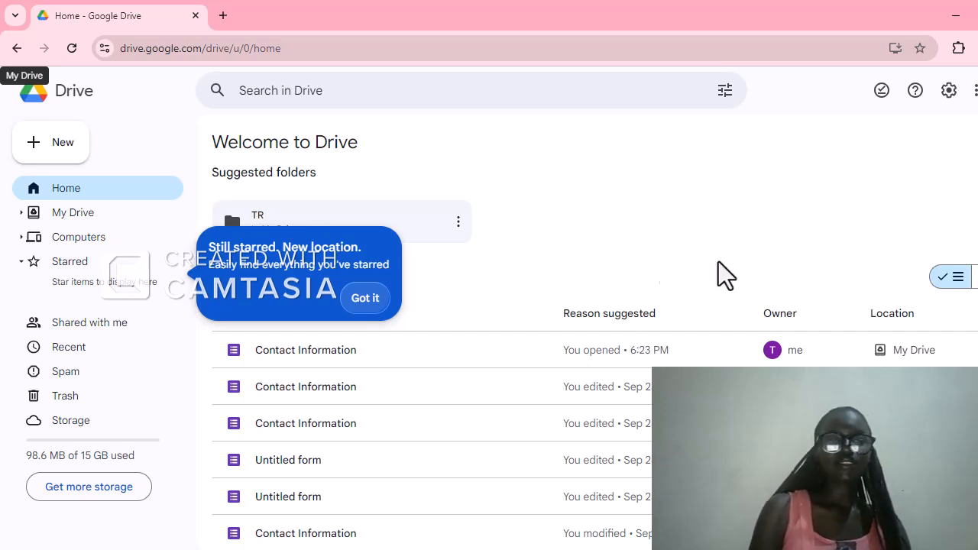
click(72, 420)
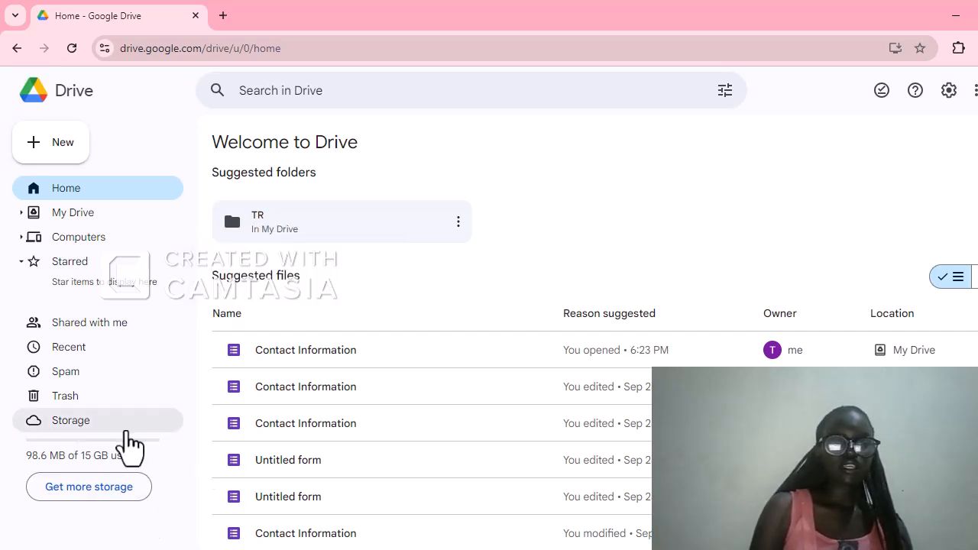
click(126, 430)
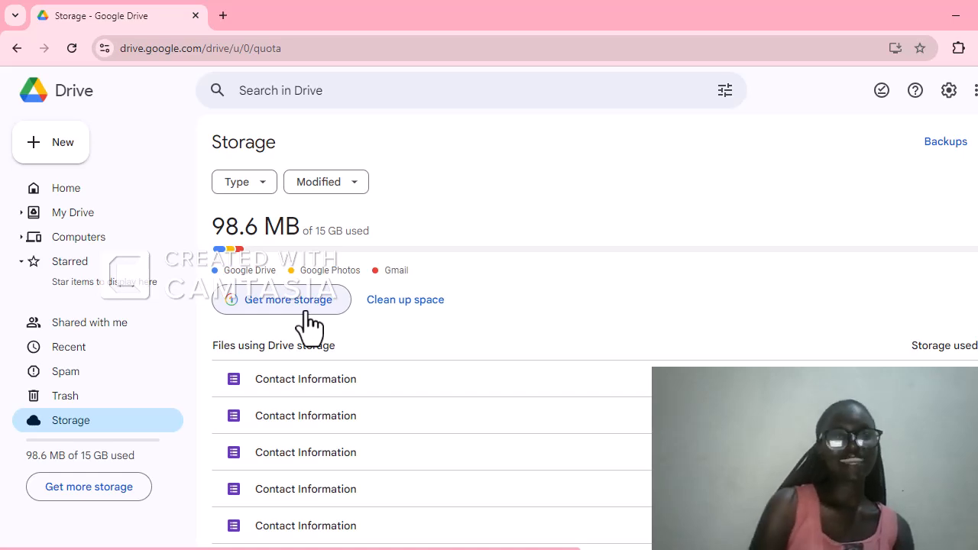
Create a new folder in My Drive and name it with the account owner's first name in capitals.
click(60, 162)
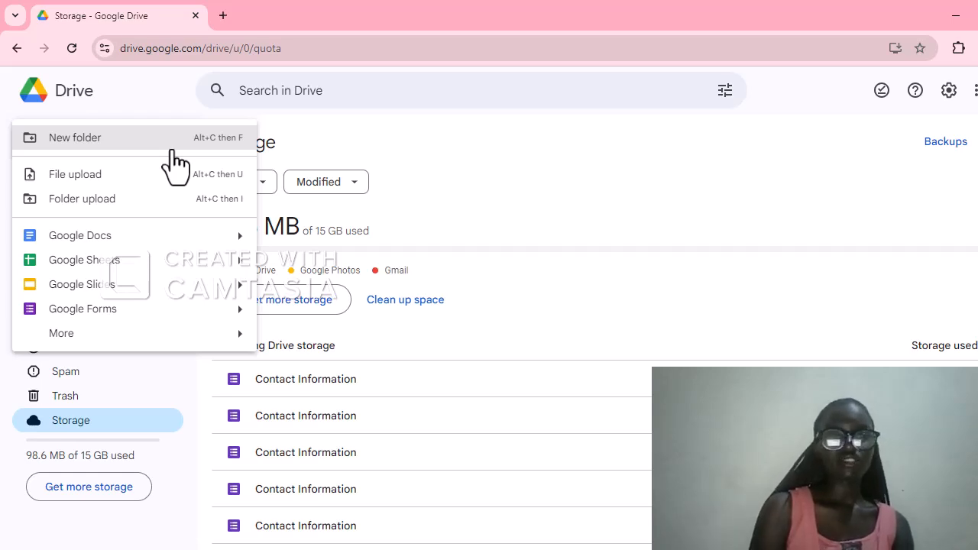
click(175, 165)
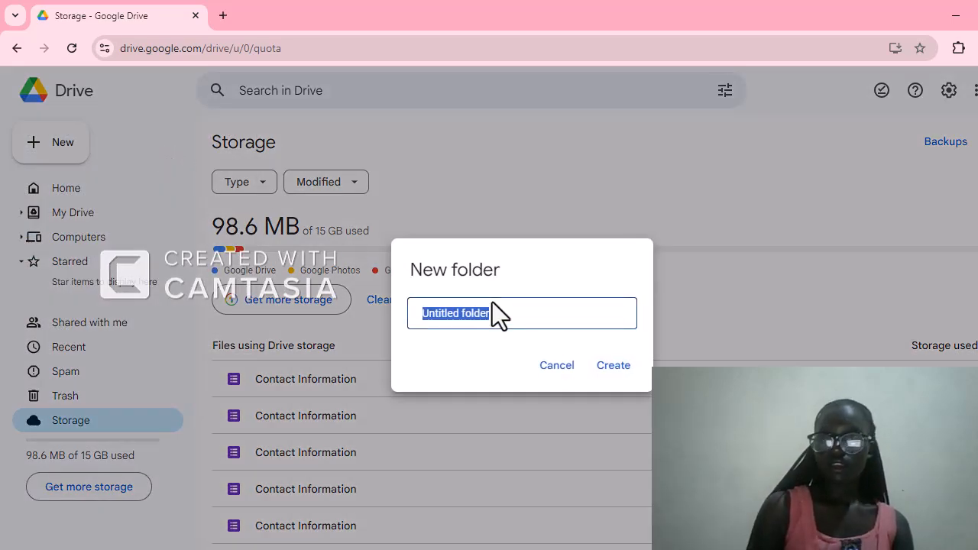
key(BackSpace)
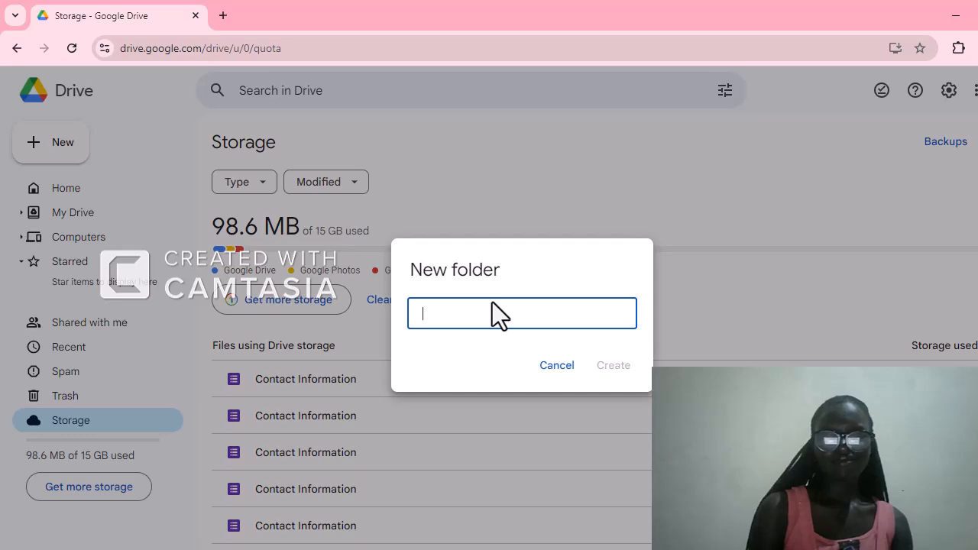
text(T)
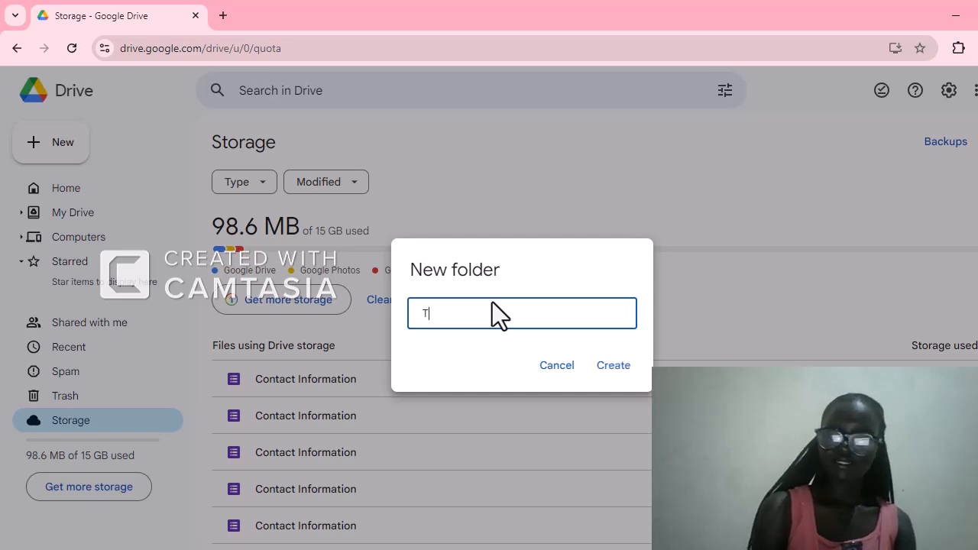
text(RACY)
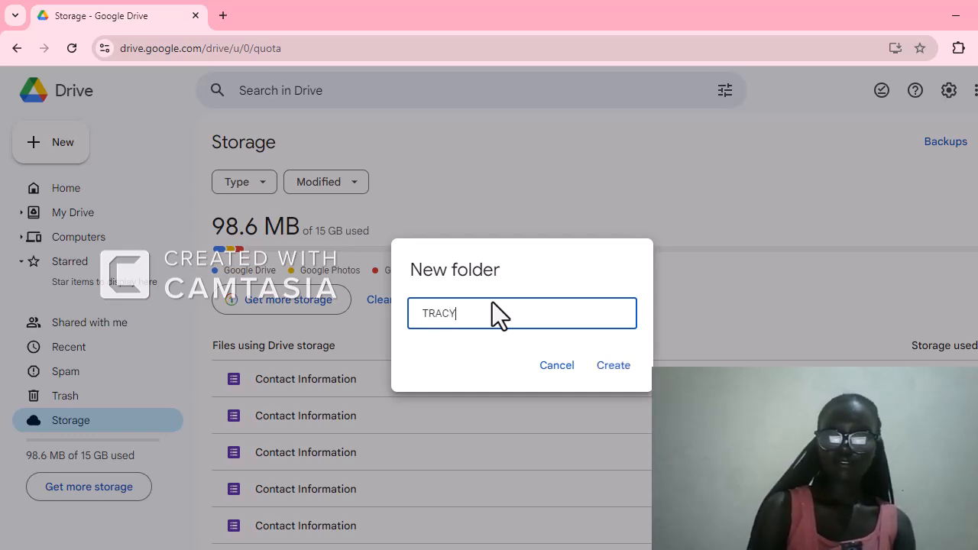
click(614, 367)
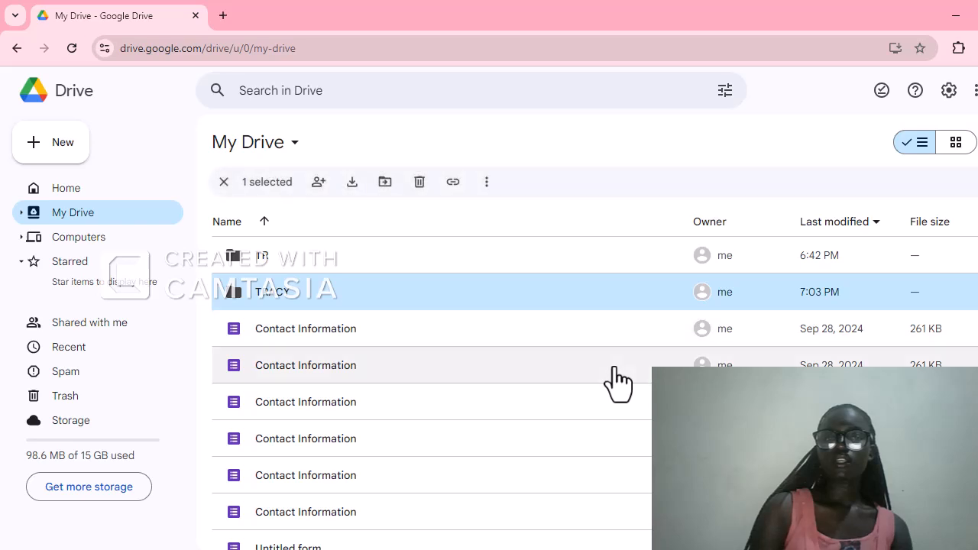
Open the newly created personal folder and create a subfolder named BOOKS inside it.
double_click(435, 300)
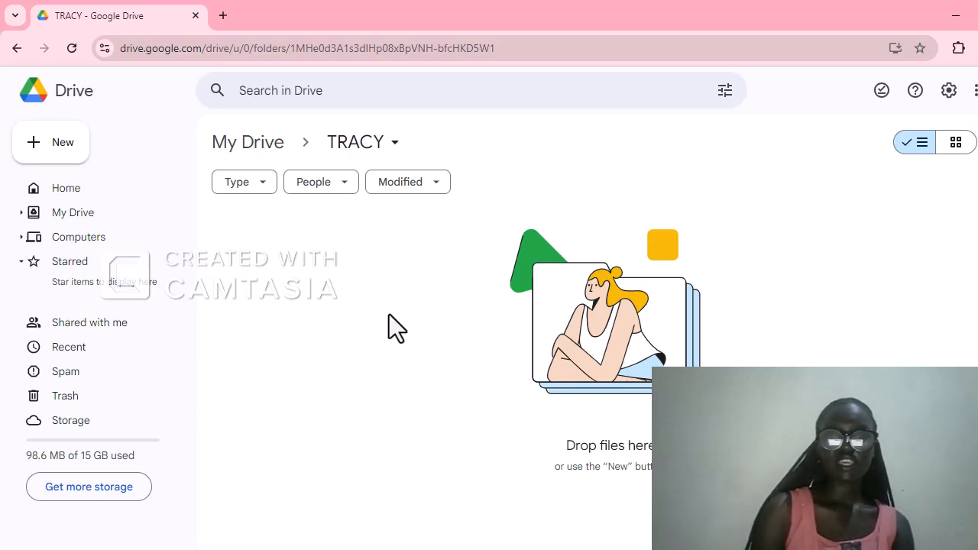
right_click(388, 314)
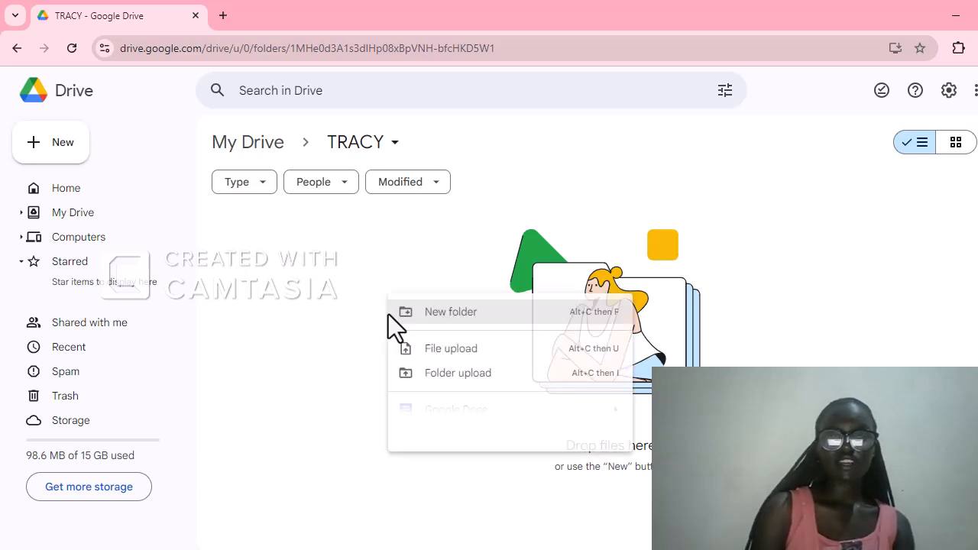
click(448, 315)
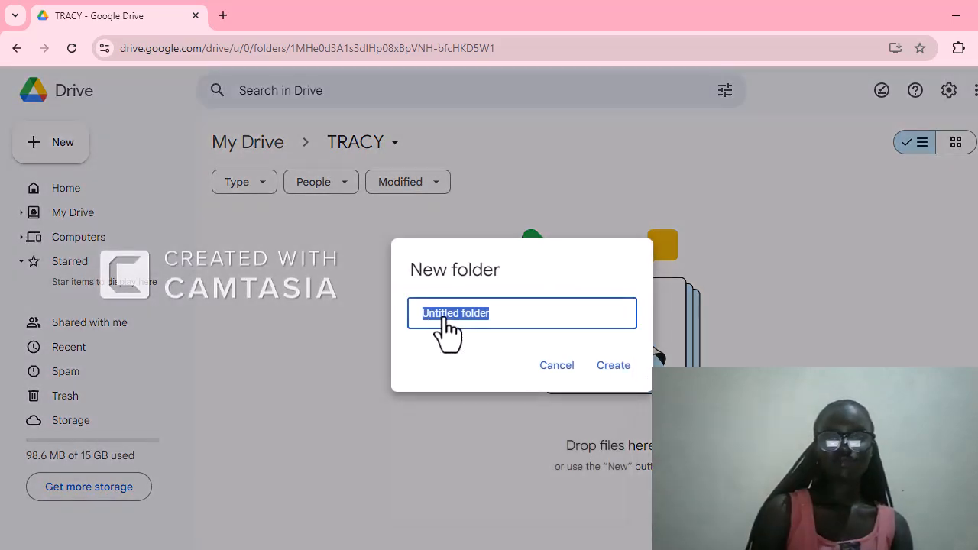
click(527, 324)
key(BackSpace)
key(BackSpace)
key(BackSpace)
key(BackSpace)
key(BackSpace)
key(BackSpace)
key(BackSpace)
key(BackSpace)
key(BackSpace)
key(BackSpace)
key(BackSpace)
key(BackSpace)
key(BackSpace)
key(BackSpace)
key(BackSpace)
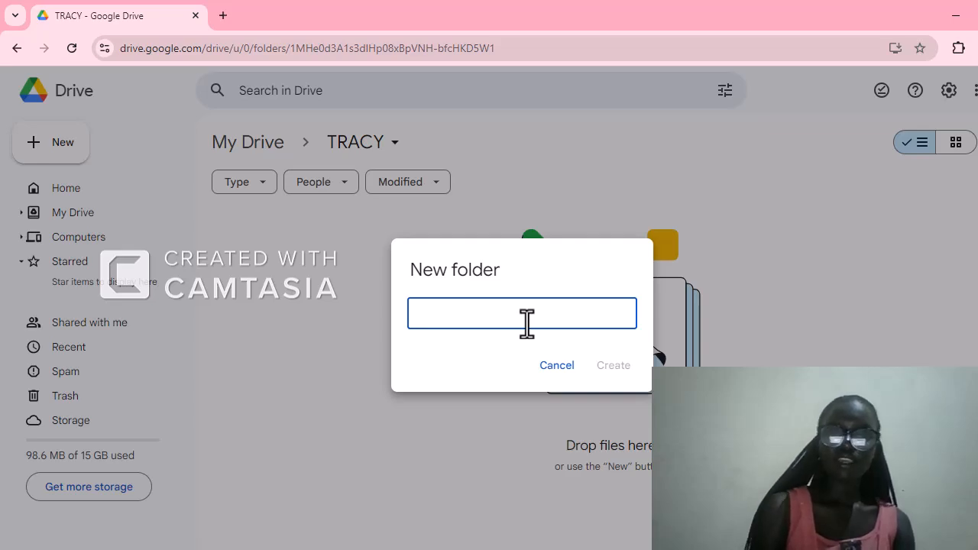
text(BOOKS)
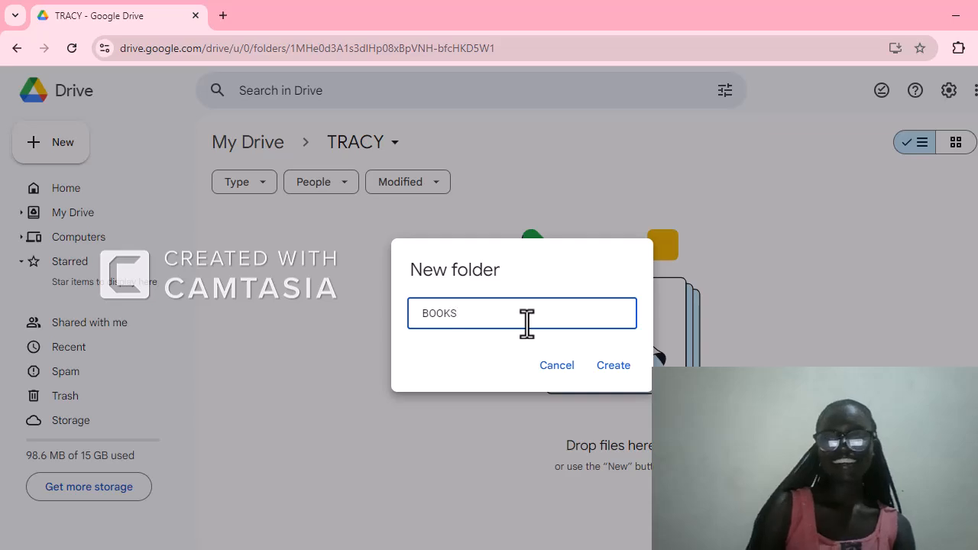
click(609, 370)
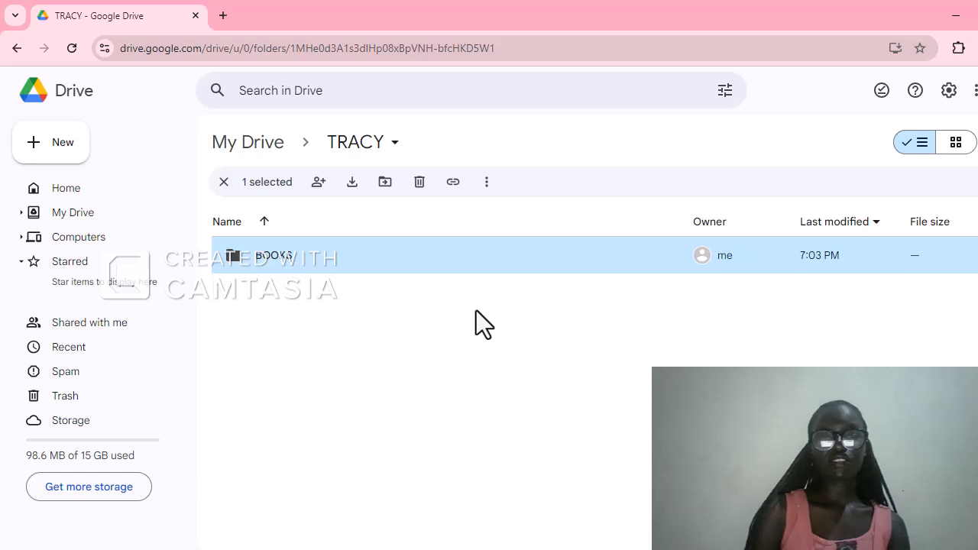
Create a second subfolder named COURSE WORK alongside the BOOKS folder.
click(62, 145)
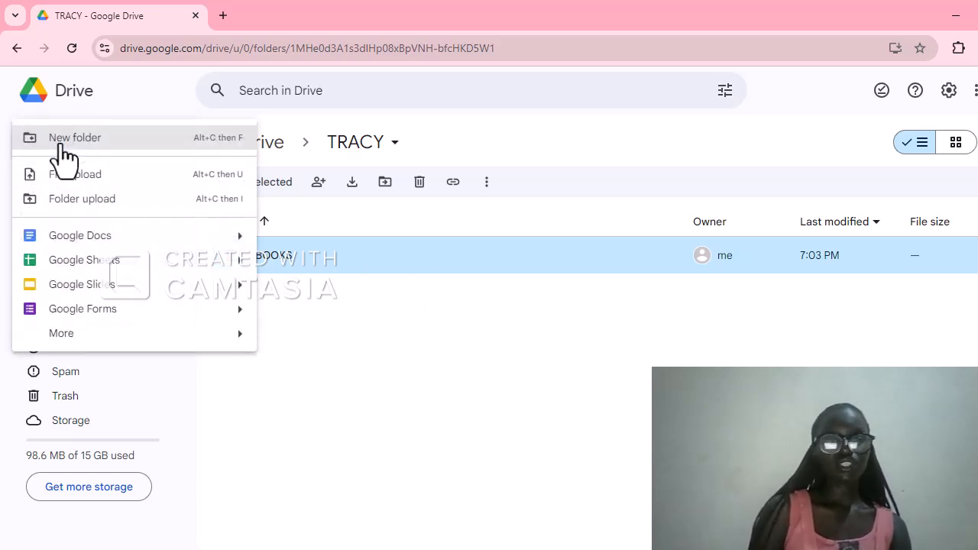
click(64, 145)
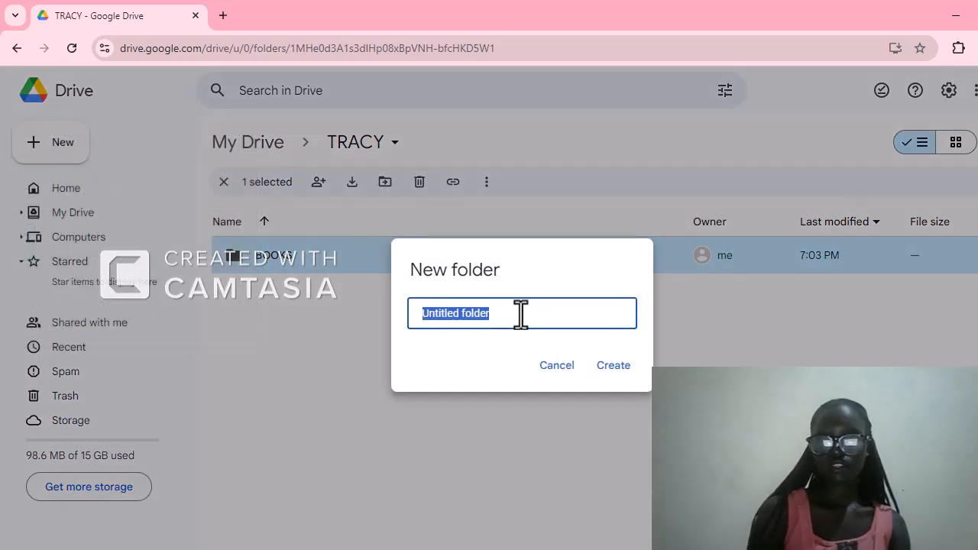
key(BackSpace)
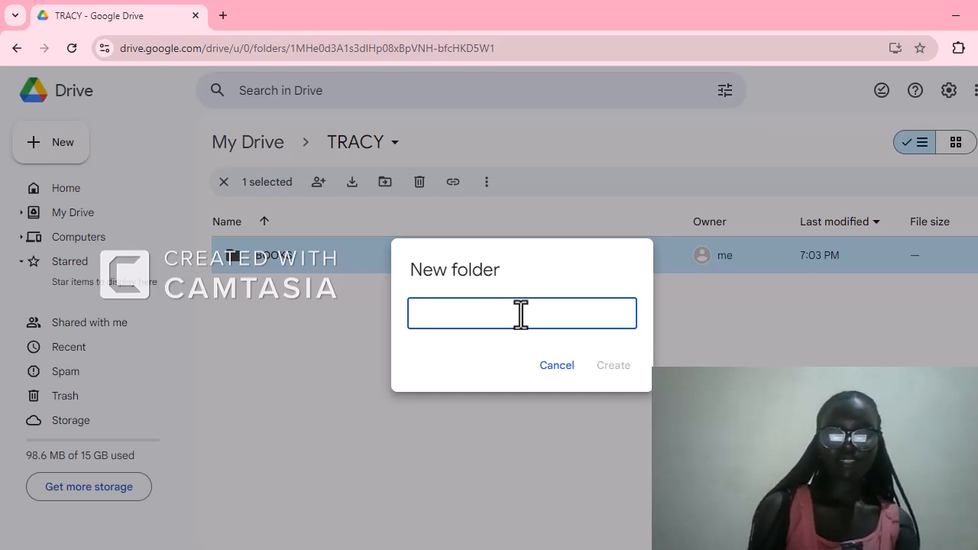
text(couRSE)
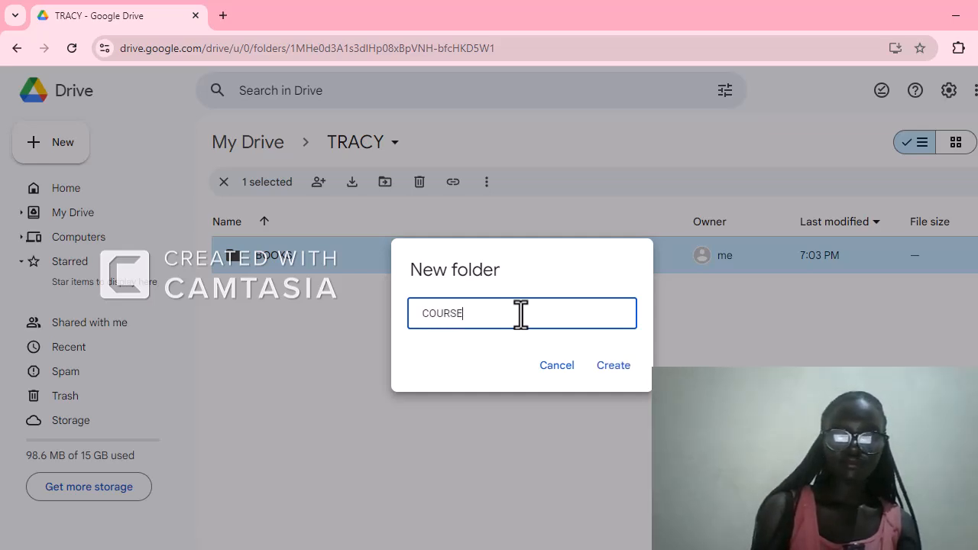
text( WORK)
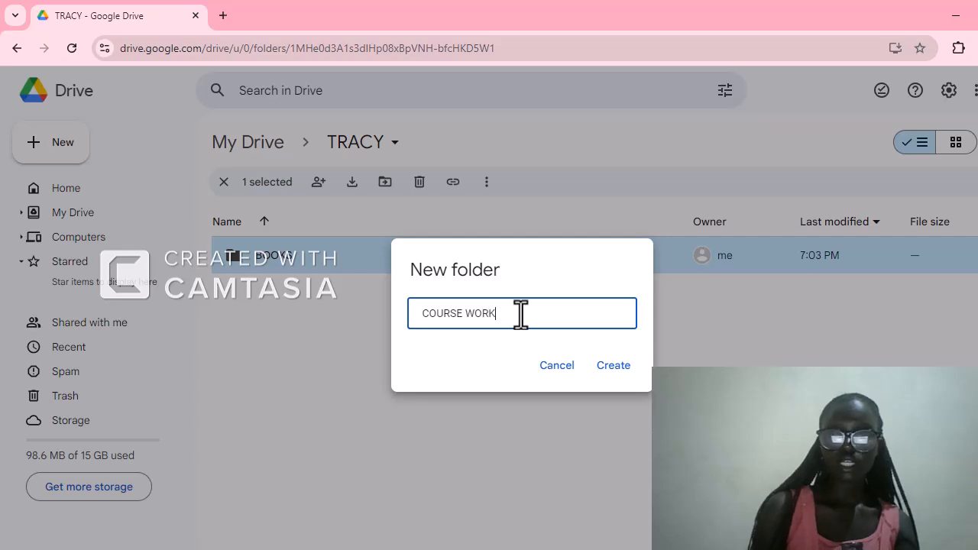
click(613, 367)
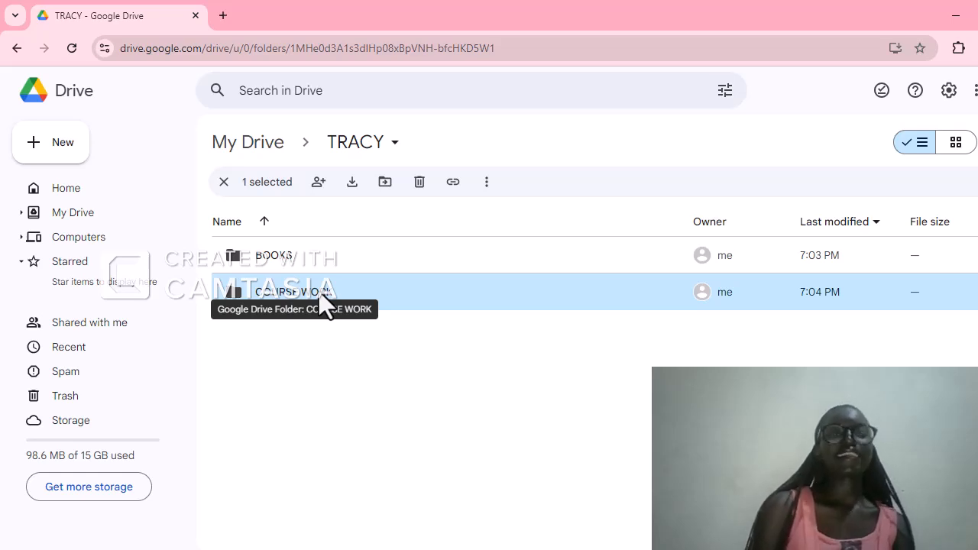
Open the BOOKS folder and upload the Assignment-24-25 Excel file from the computer's Desktop.
click(290, 264)
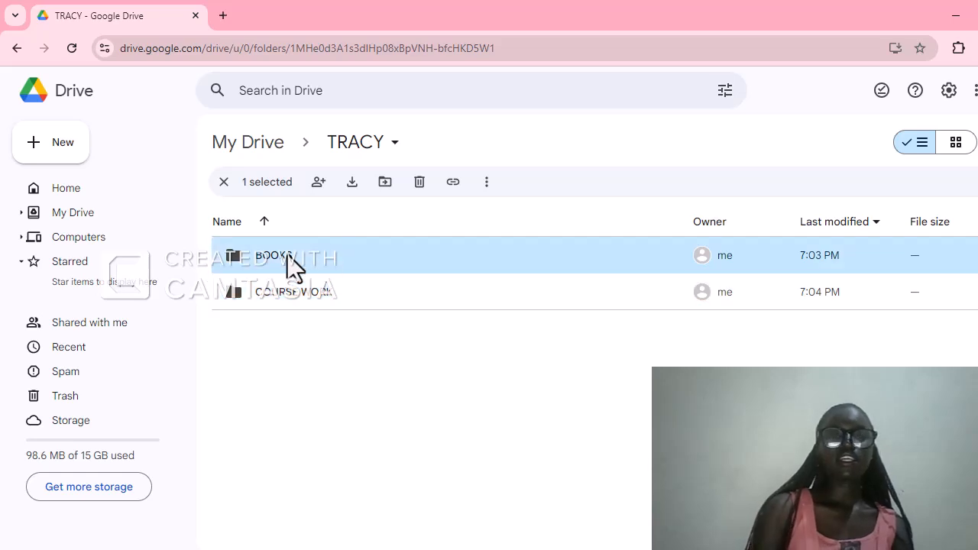
double_click(294, 264)
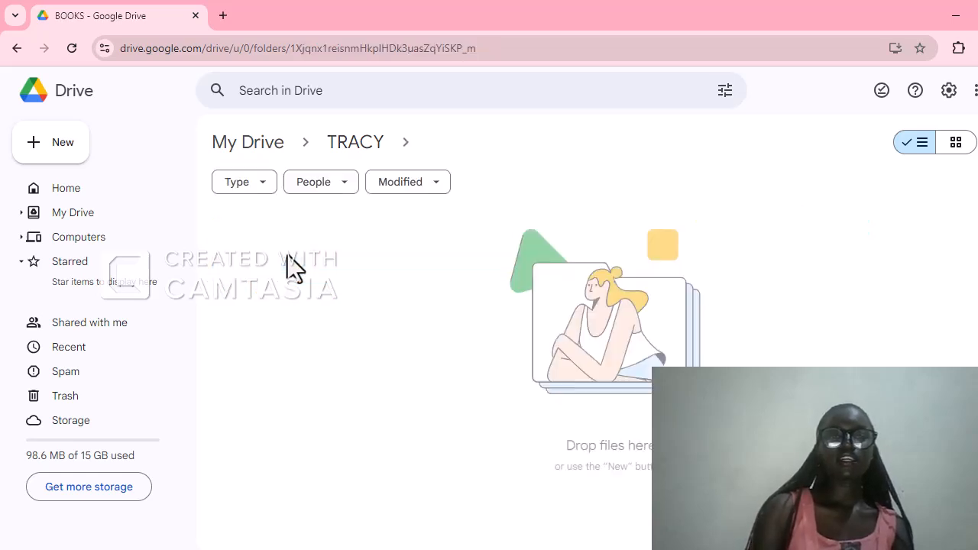
click(76, 159)
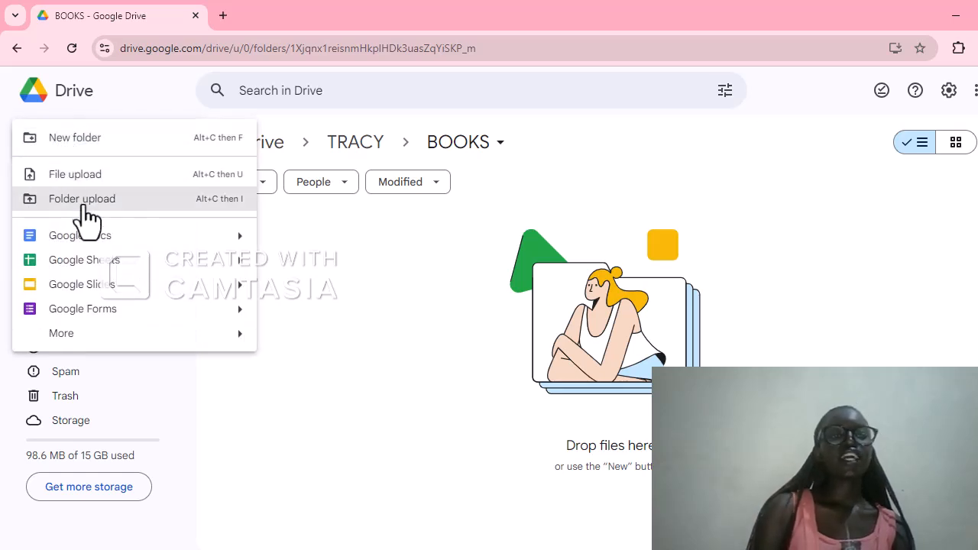
click(84, 185)
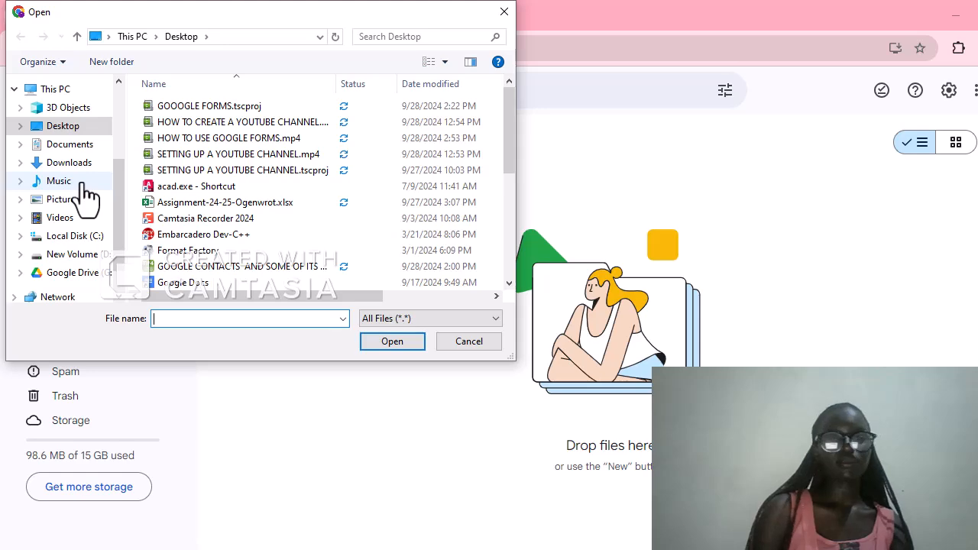
click(213, 208)
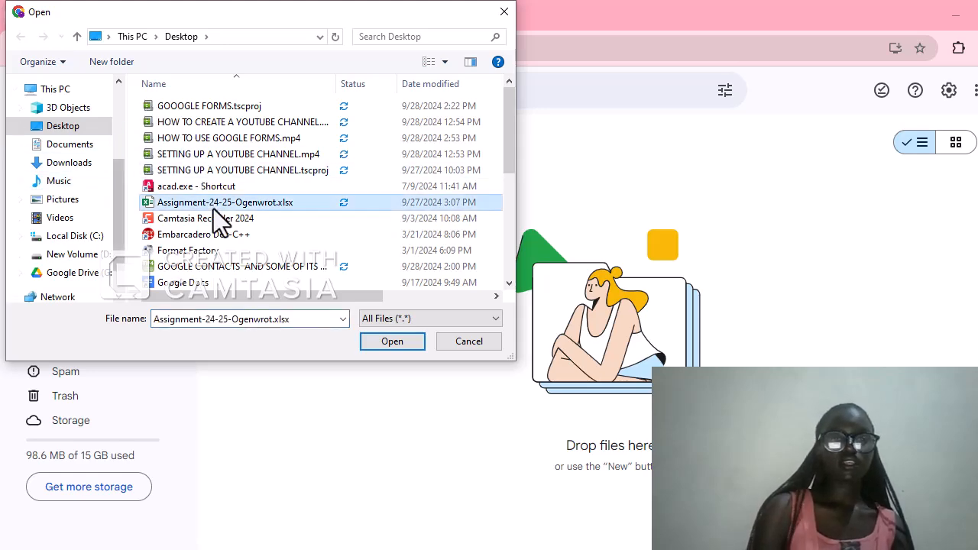
click(399, 342)
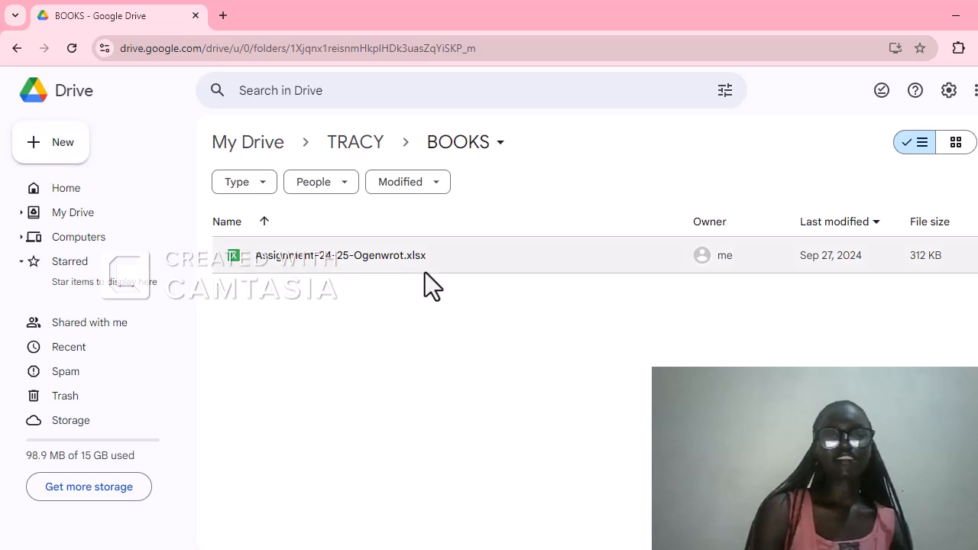
Upload the computer's entire Desktop folder into the BOOKS folder, approving the upload of all its files.
click(46, 153)
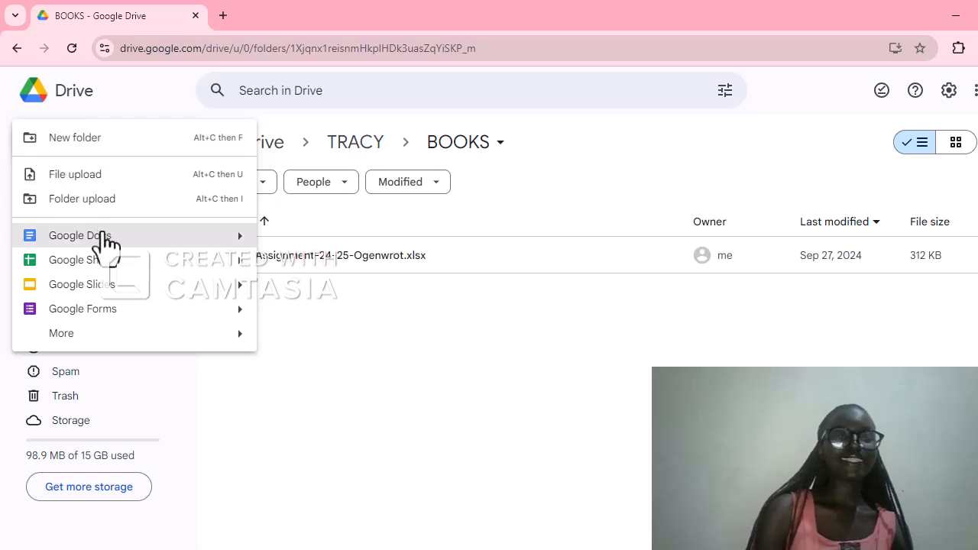
click(96, 216)
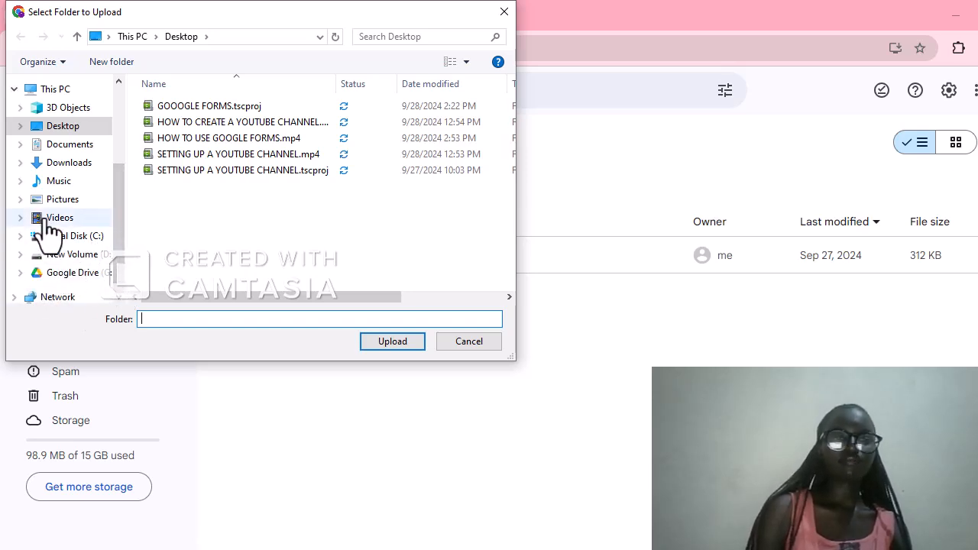
scroll(123, 150, up, 3)
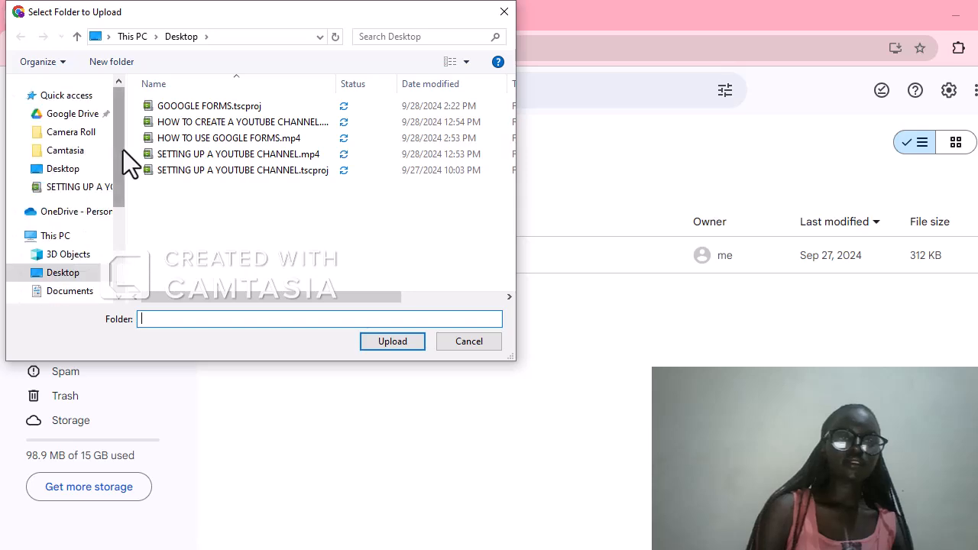
click(66, 171)
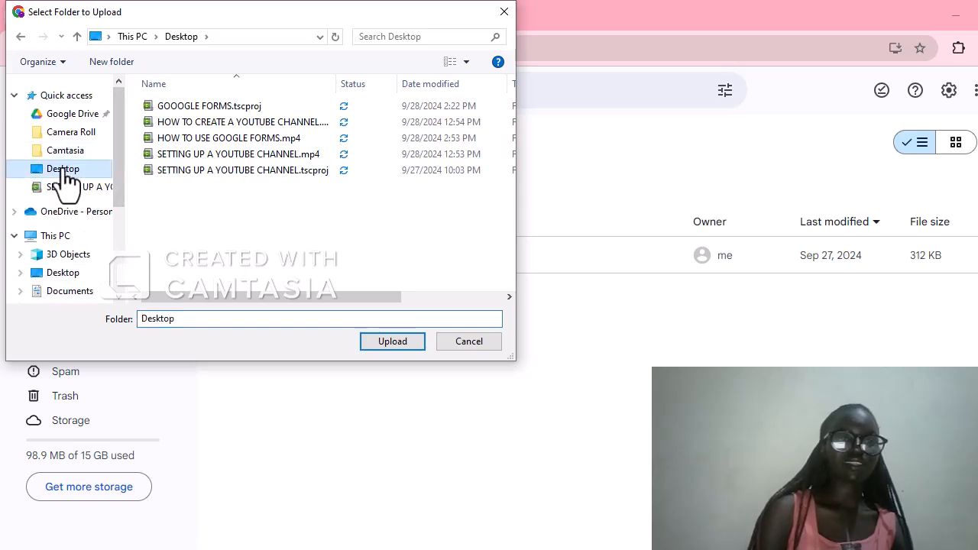
click(392, 342)
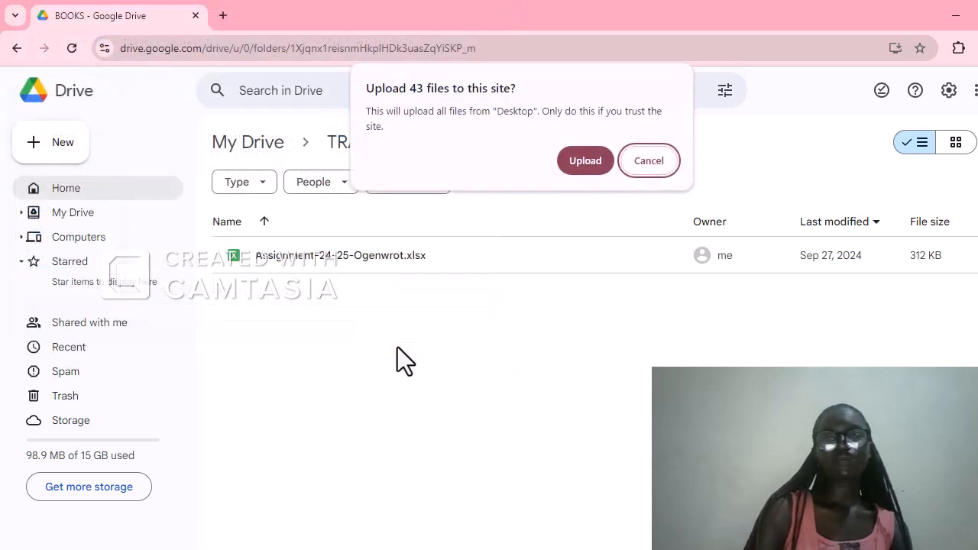
click(594, 165)
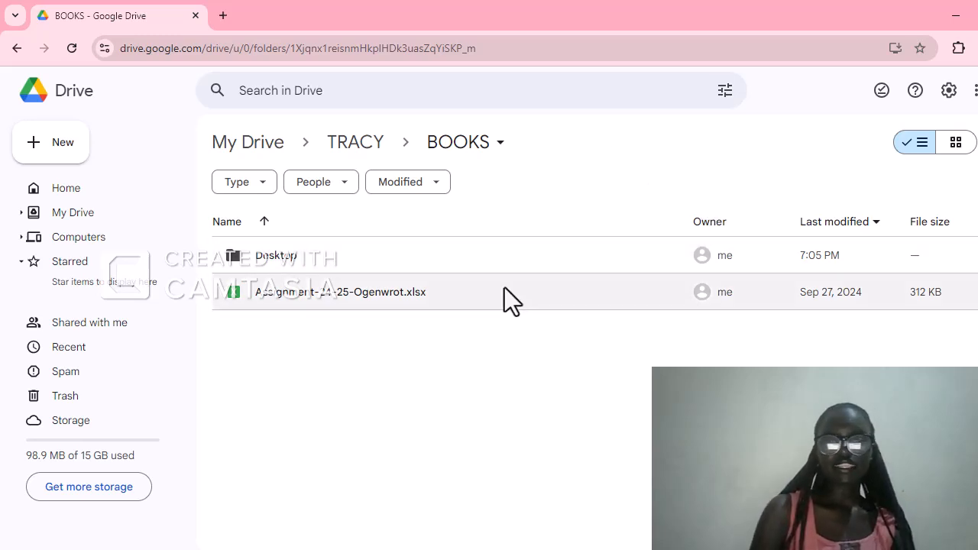
Move the Assignment-24-25 Excel file in BOOKS to the trash and open the Trash view.
right_click(504, 288)
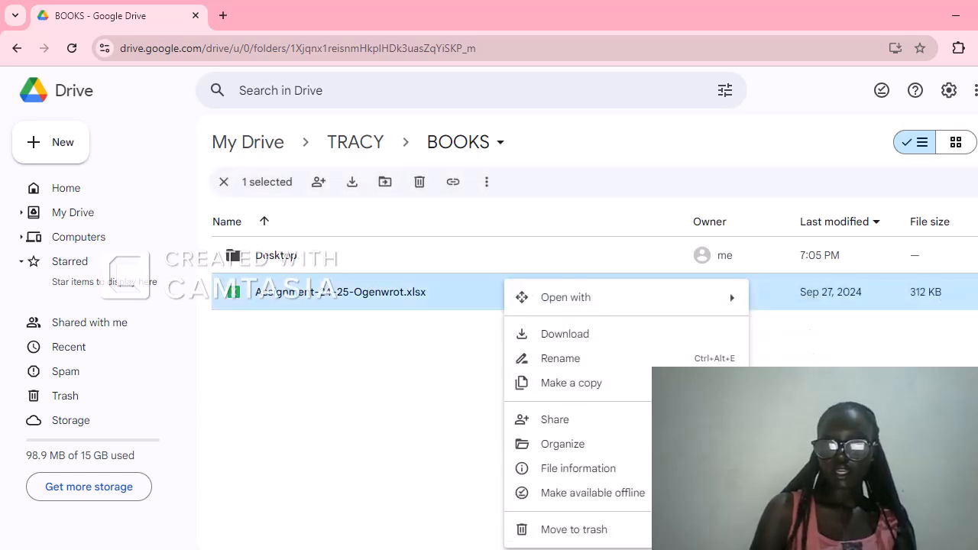
click(597, 539)
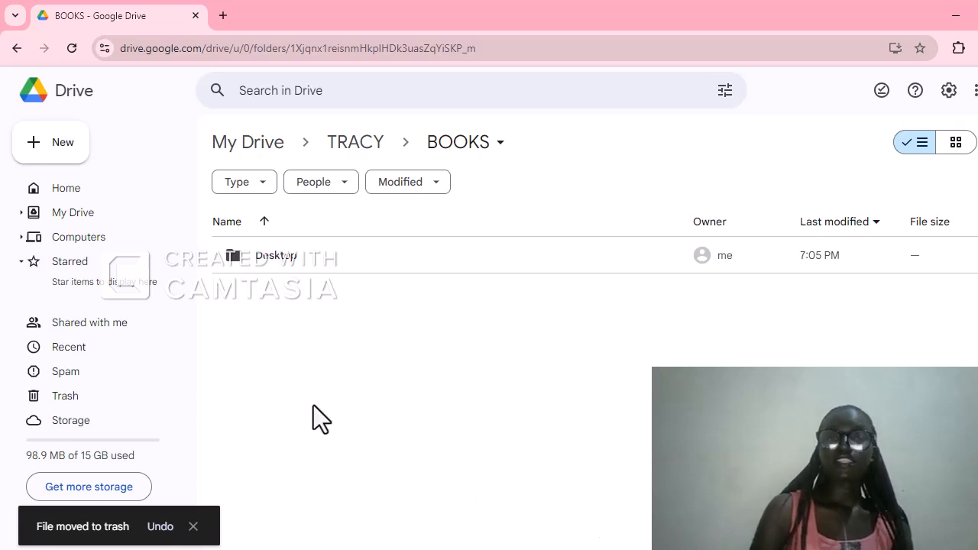
click(122, 399)
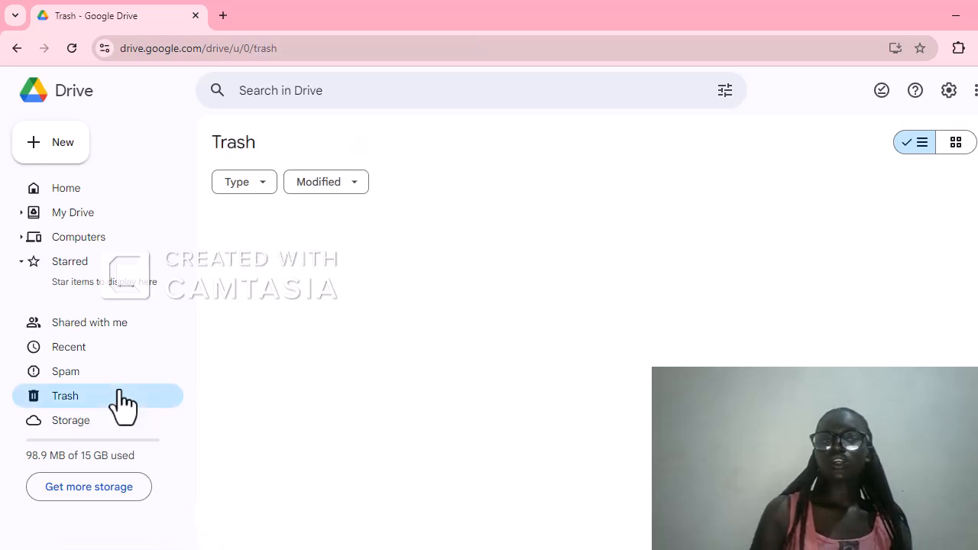